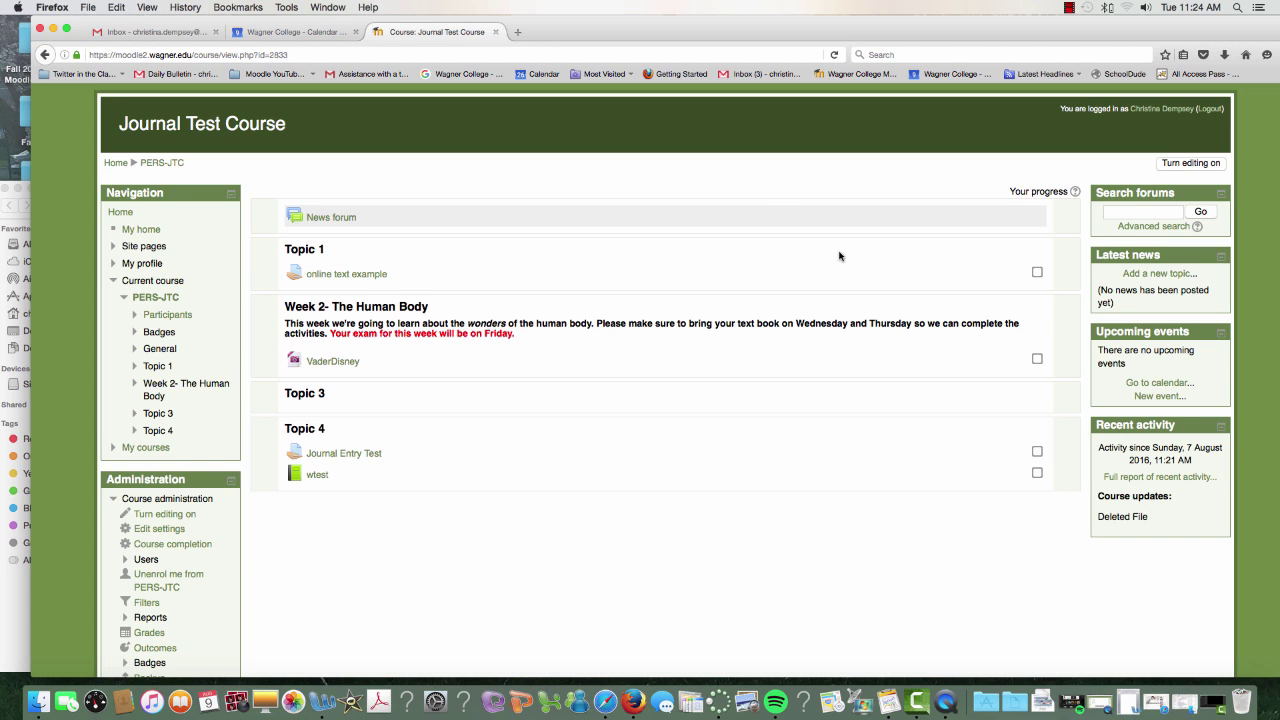
Step: Turn on course editing and add Fake Syllabus for GDRIVE workshop.docx from the Webex Workshop Docs folder to Week 2- The Human Body
left_click(1162, 167)
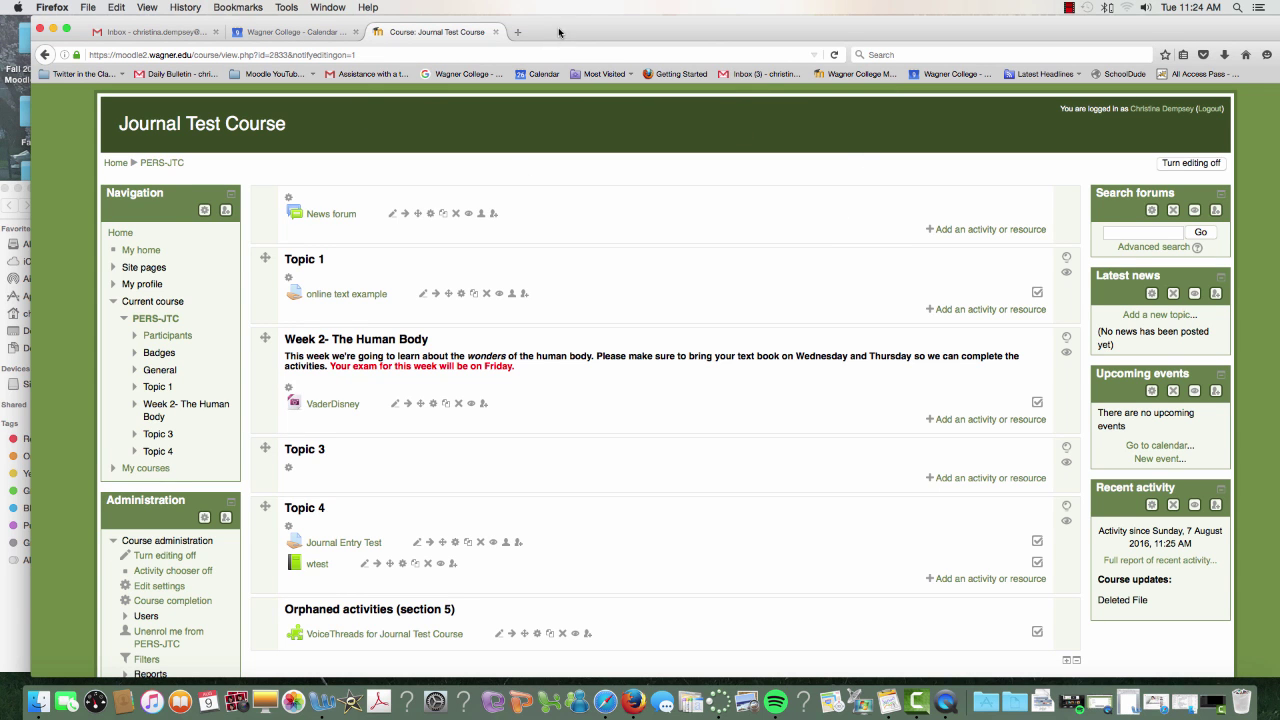
left_click_drag(558, 34, 686, 18)
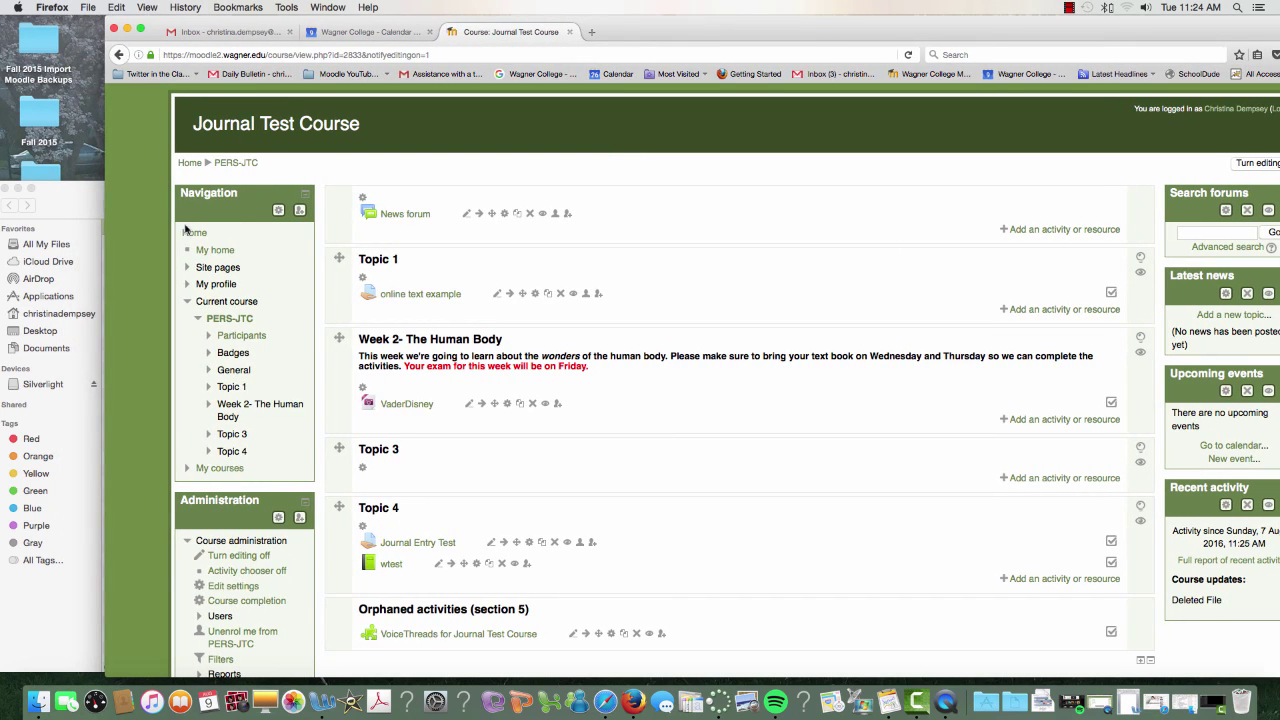
left_click(69, 212)
left_click(204, 244)
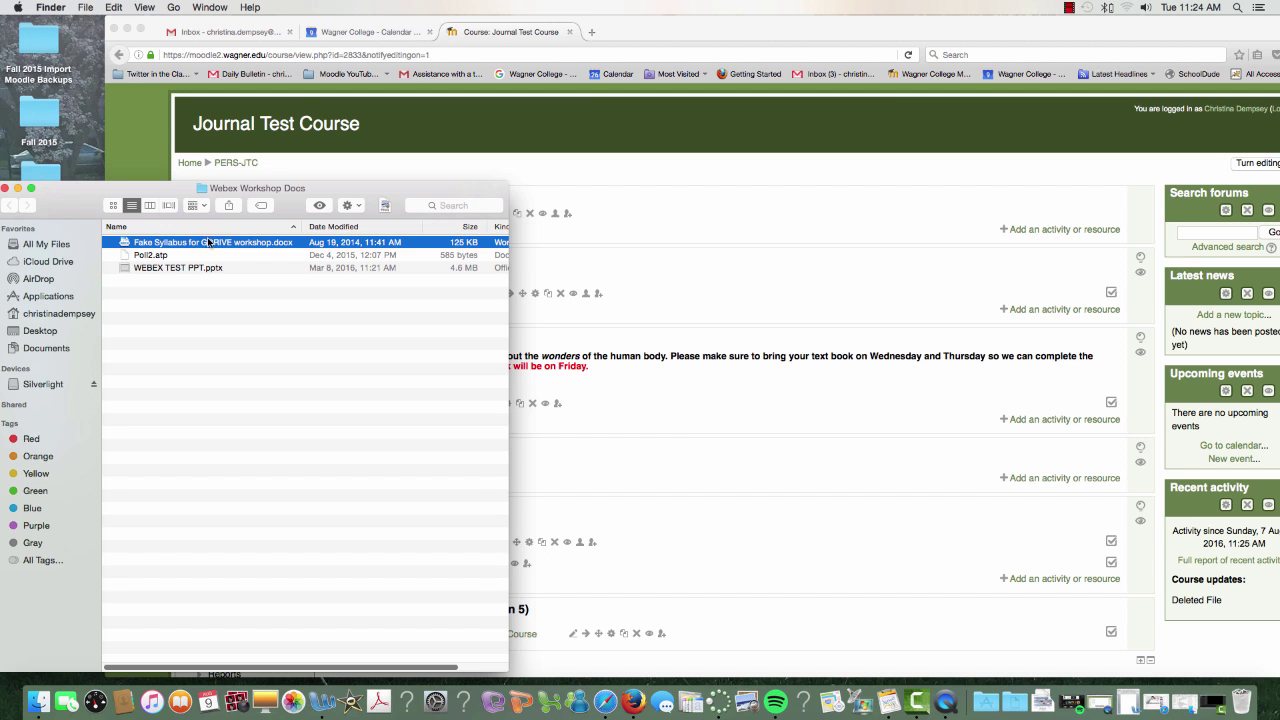
left_click_drag(207, 243, 520, 424)
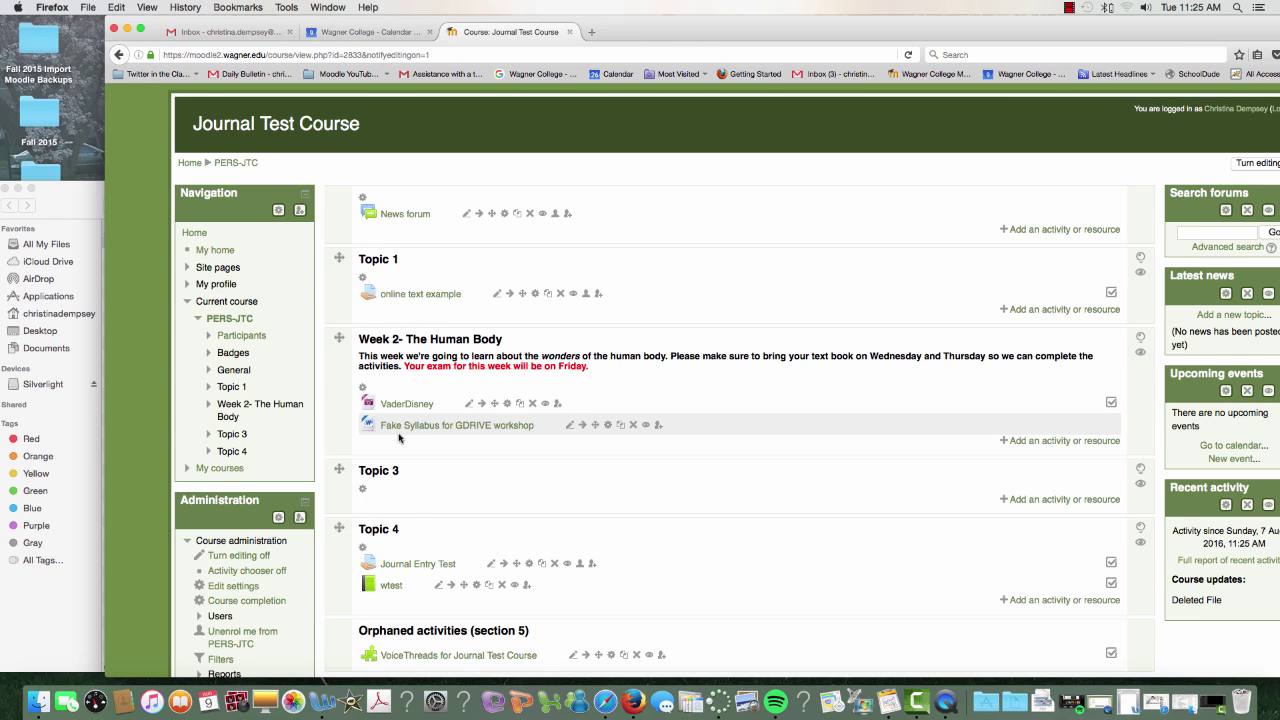
Step: Open the settings of the added syllabus file and copy its name, Fake Syllabus for GDRIVE workshop, into the description
left_click(609, 426)
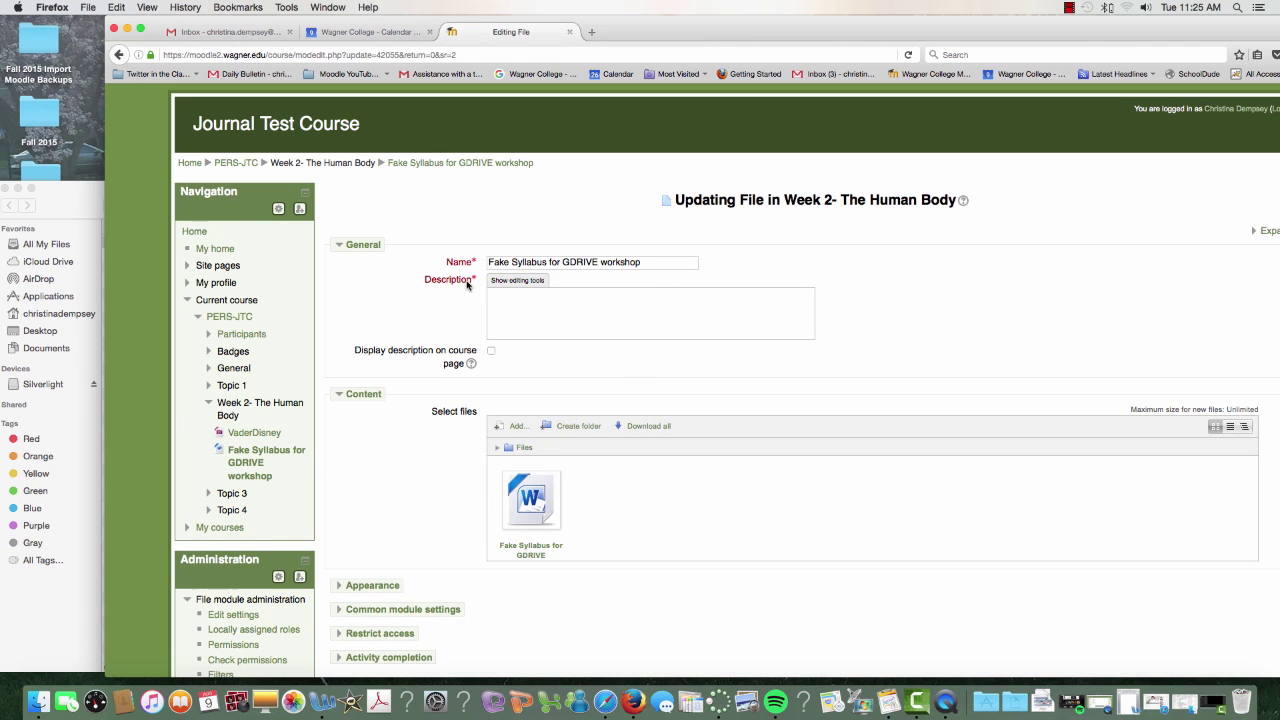
left_click(561, 332)
scroll(563, 597, "down", 2)
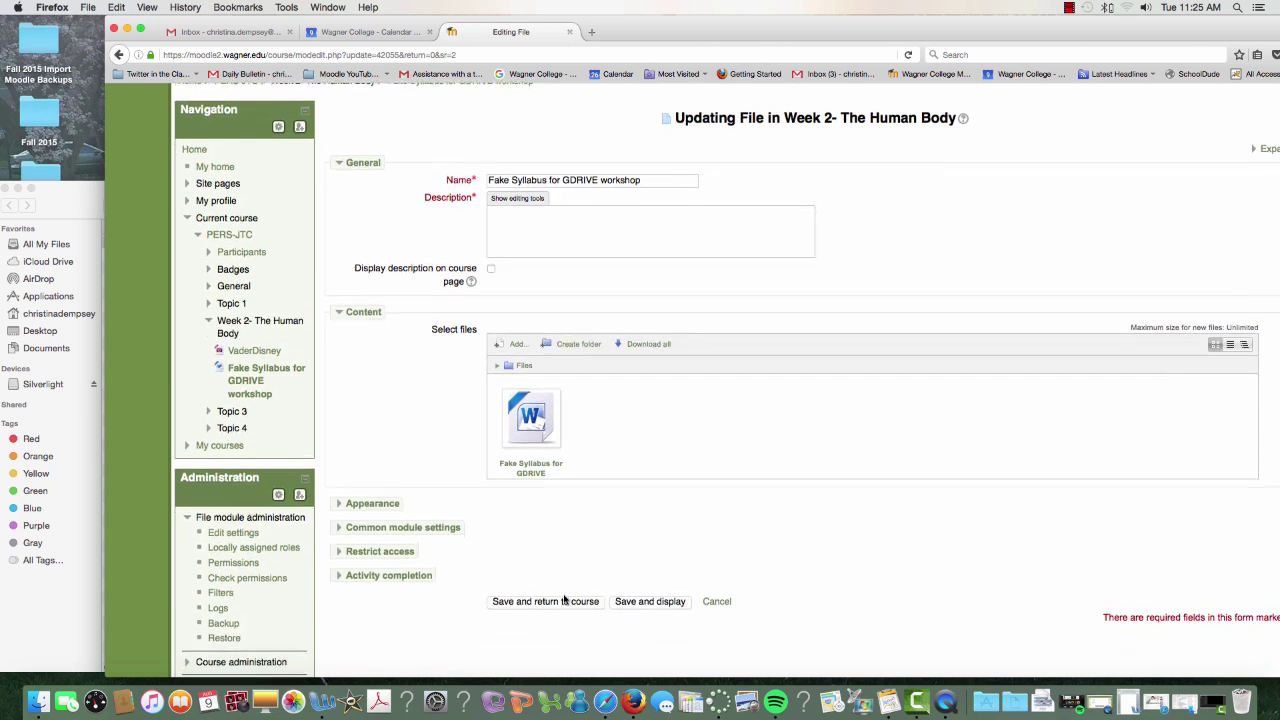
scroll(563, 601, "up", 2)
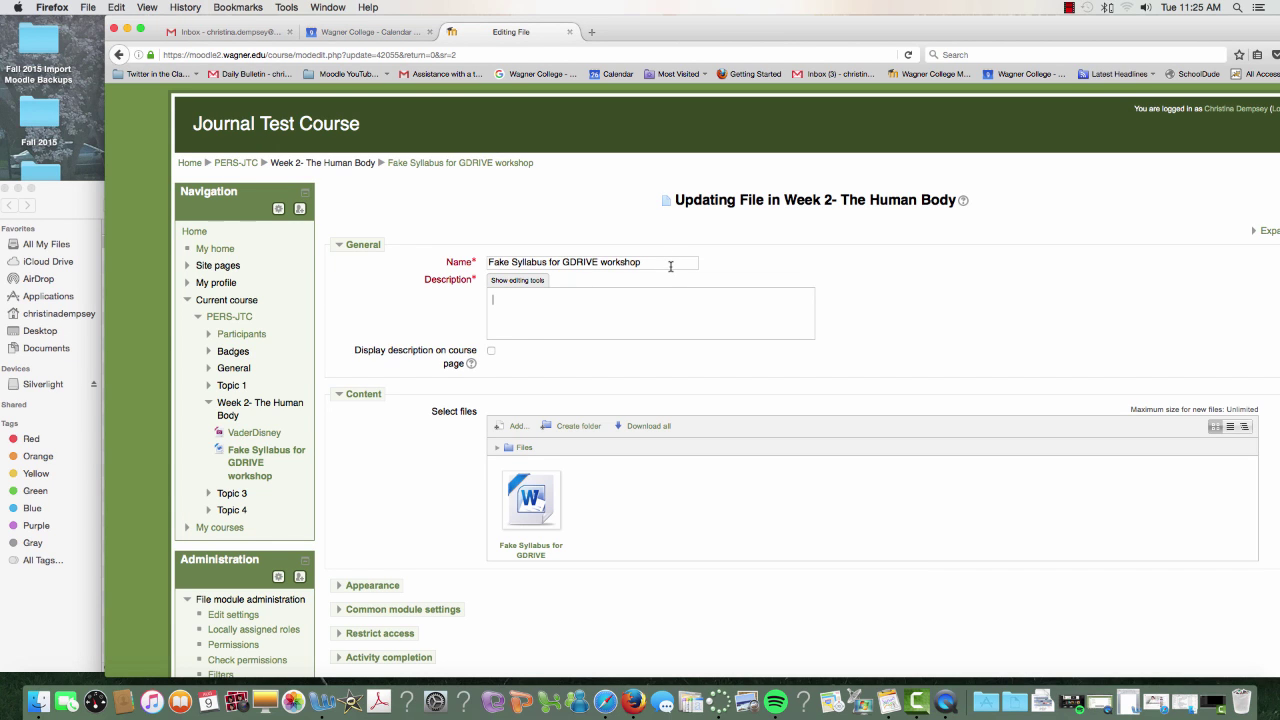
left_click_drag(667, 262, 426, 231)
key("super+c")
left_click(569, 331)
key("super+v")
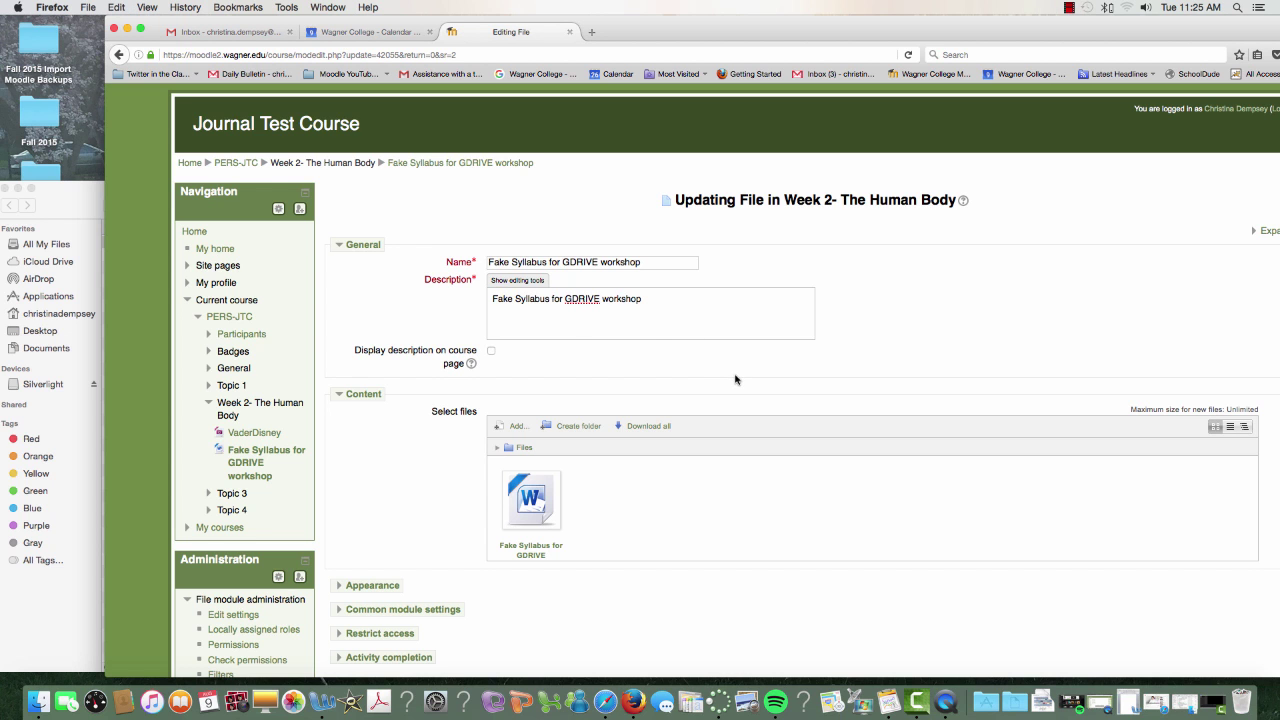
Step: Save the syllabus file's settings and return to the course
scroll(600, 450, "down", 5)
scroll(566, 413, "up", 2)
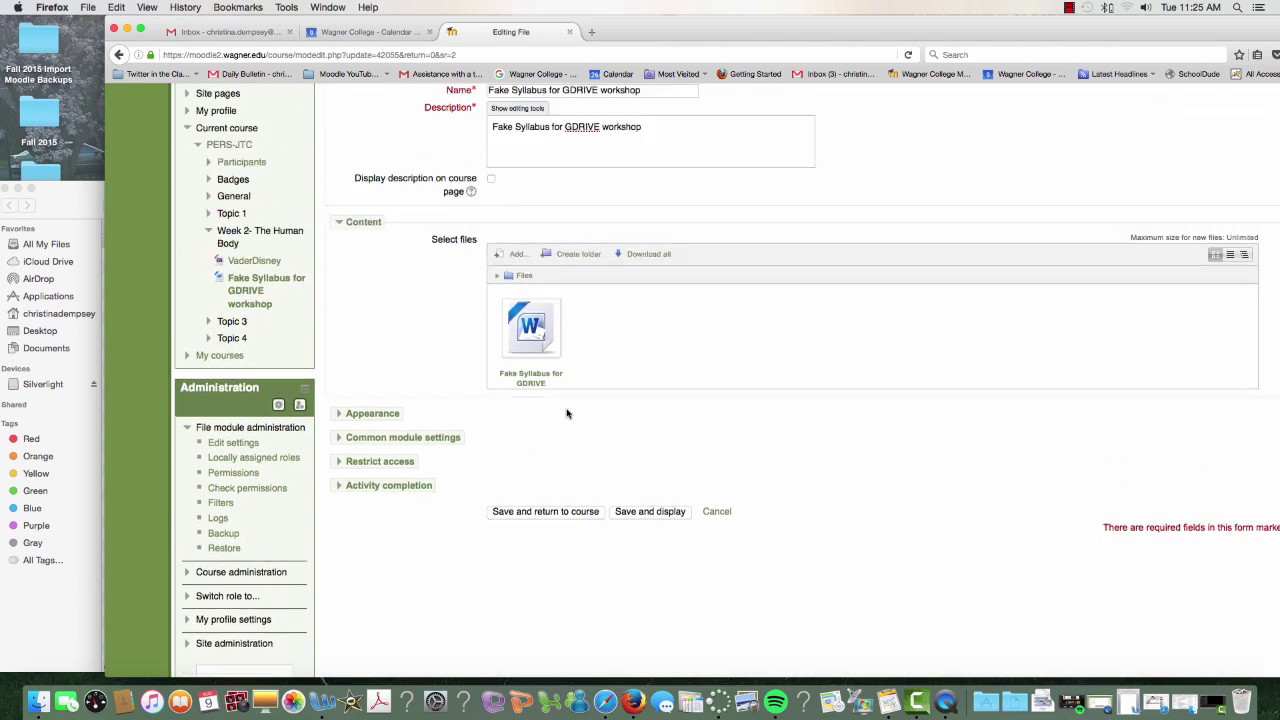
scroll(566, 413, "up", 3)
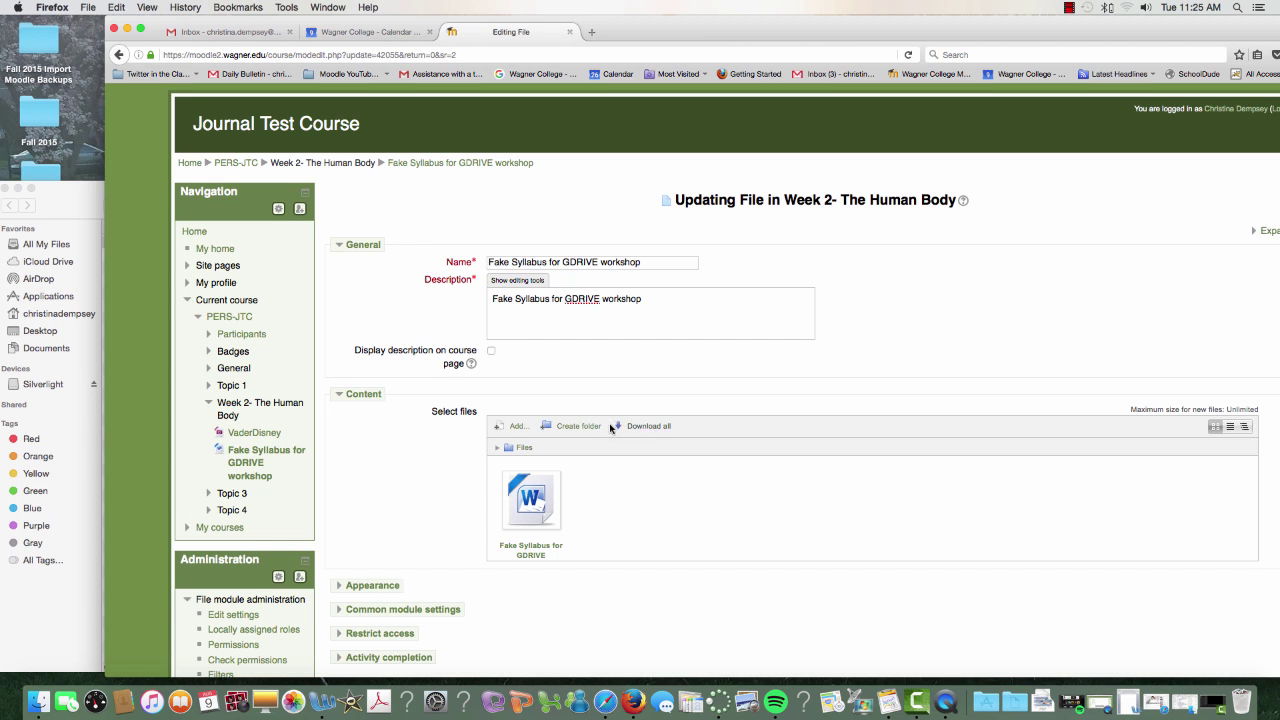
scroll(615, 420, "down", 3)
left_click(550, 386)
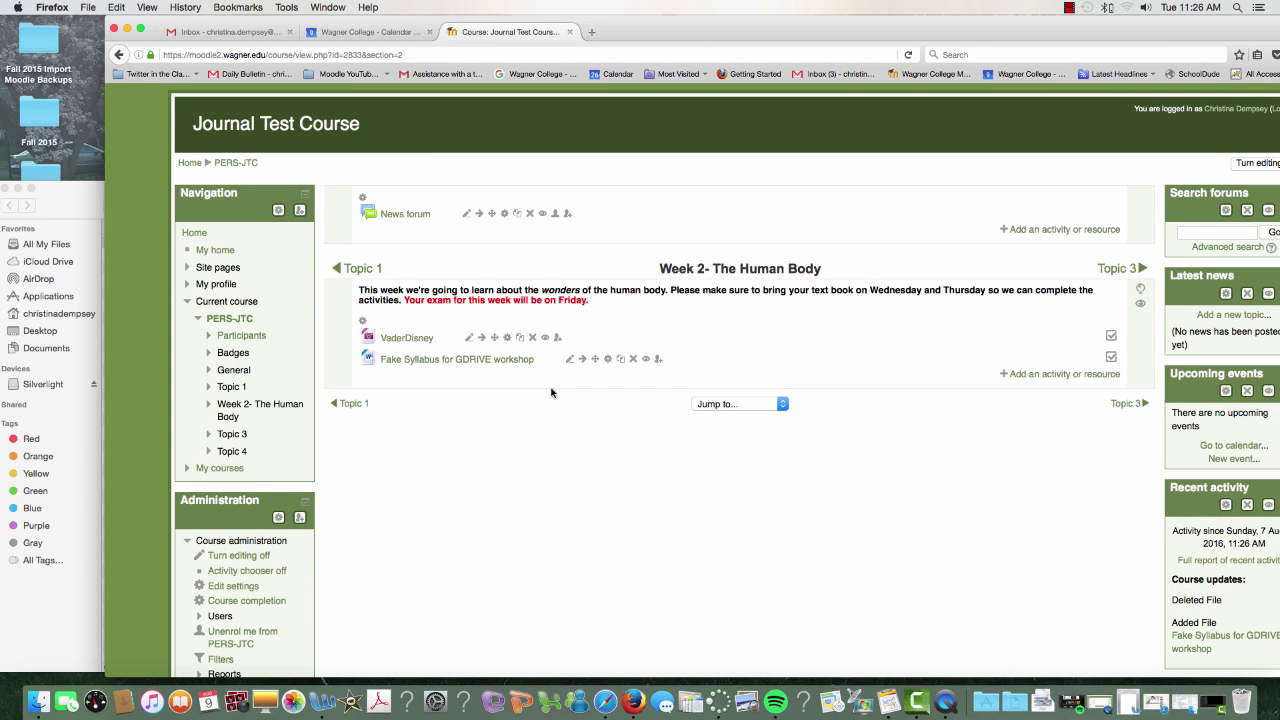
Step: Start adding a new File resource to Week 2- The Human Body
left_click(1057, 376)
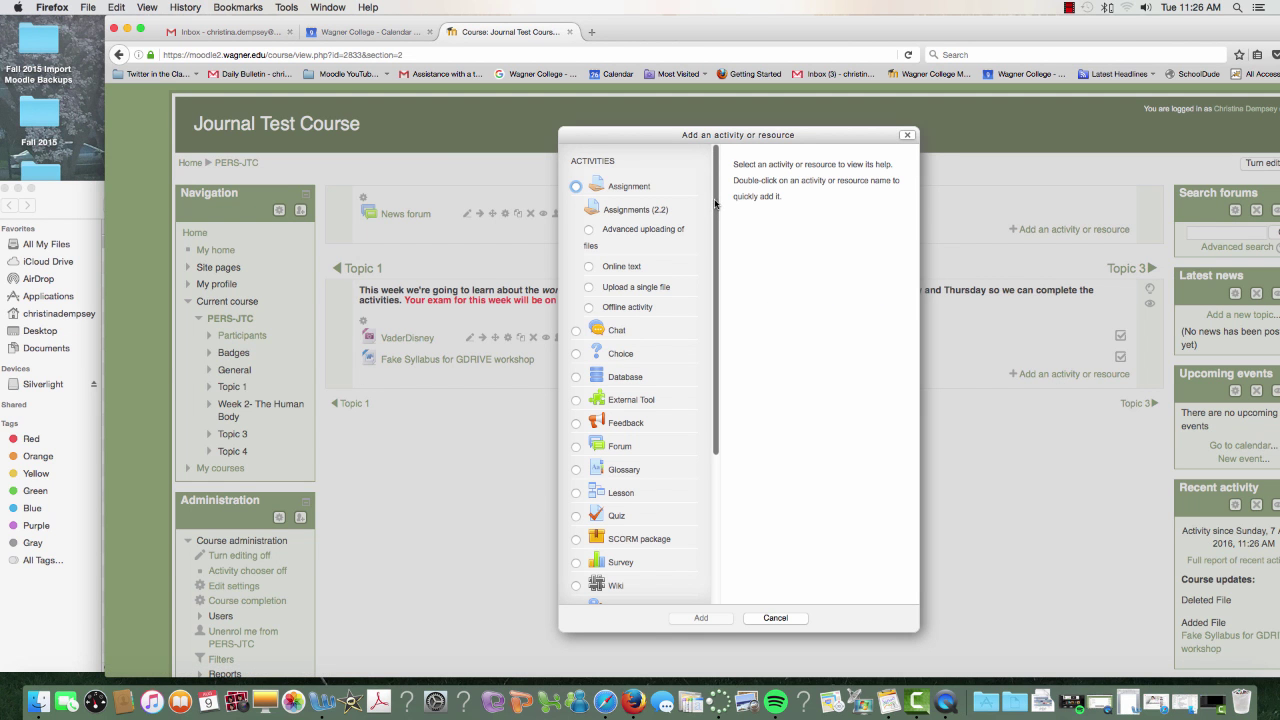
left_click_drag(716, 204, 743, 445)
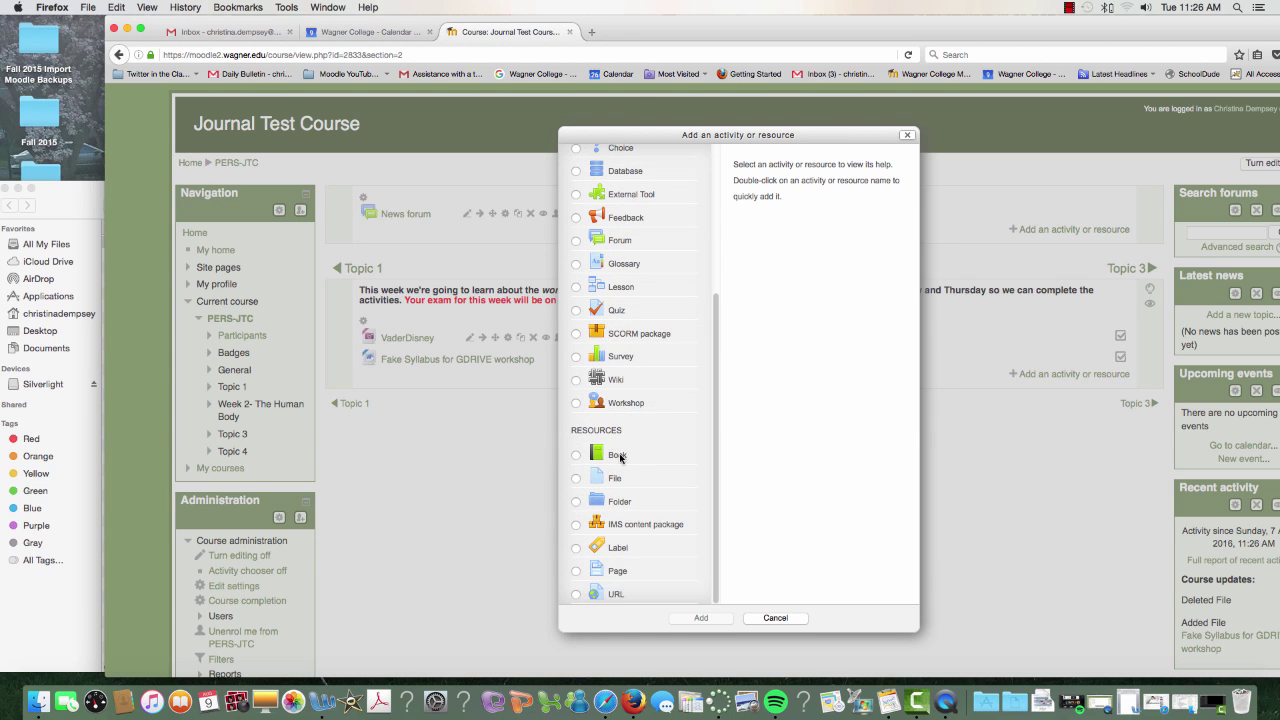
left_click(590, 482)
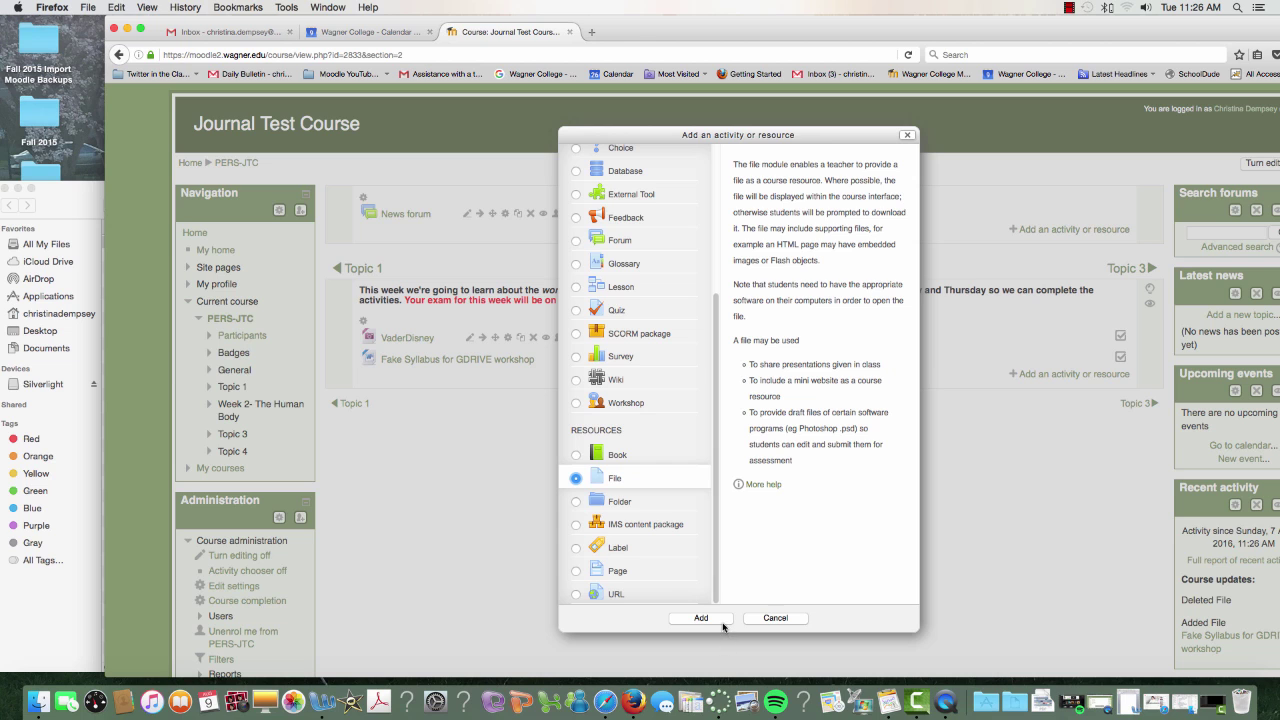
left_click(702, 618)
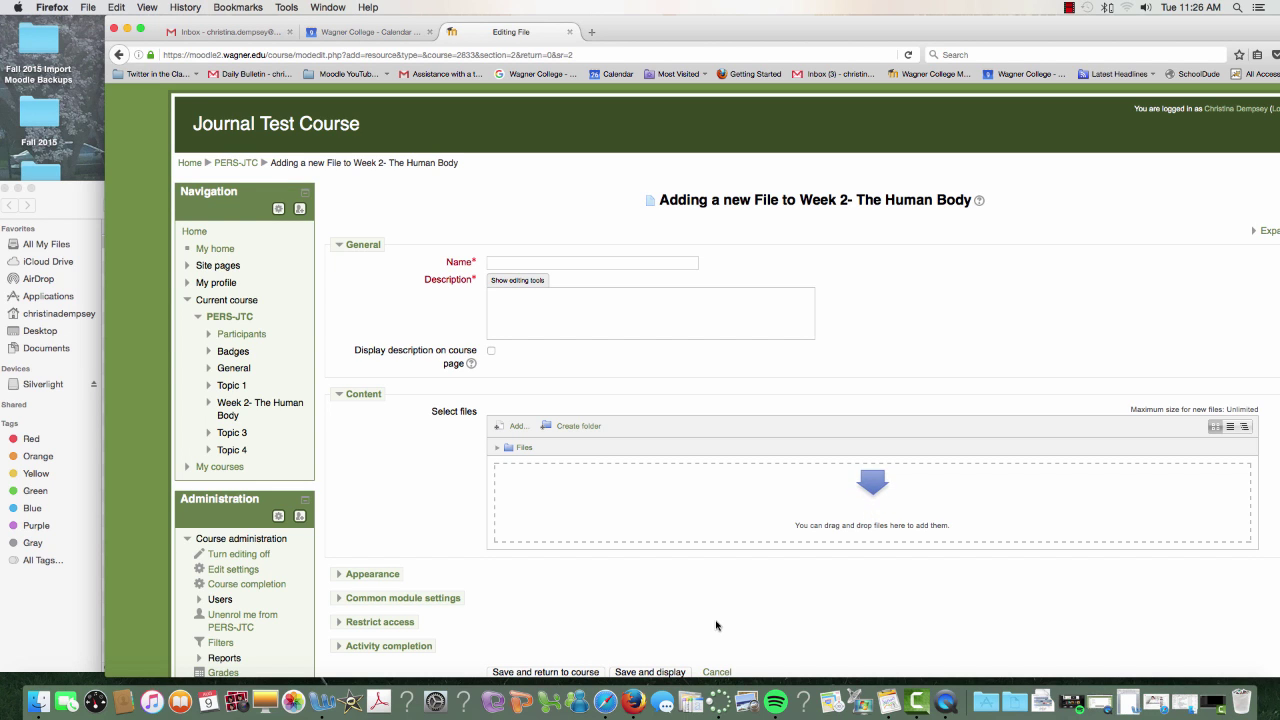
Step: Name the new file resource Syllabus and enter Syllabus as its description
left_click(520, 260)
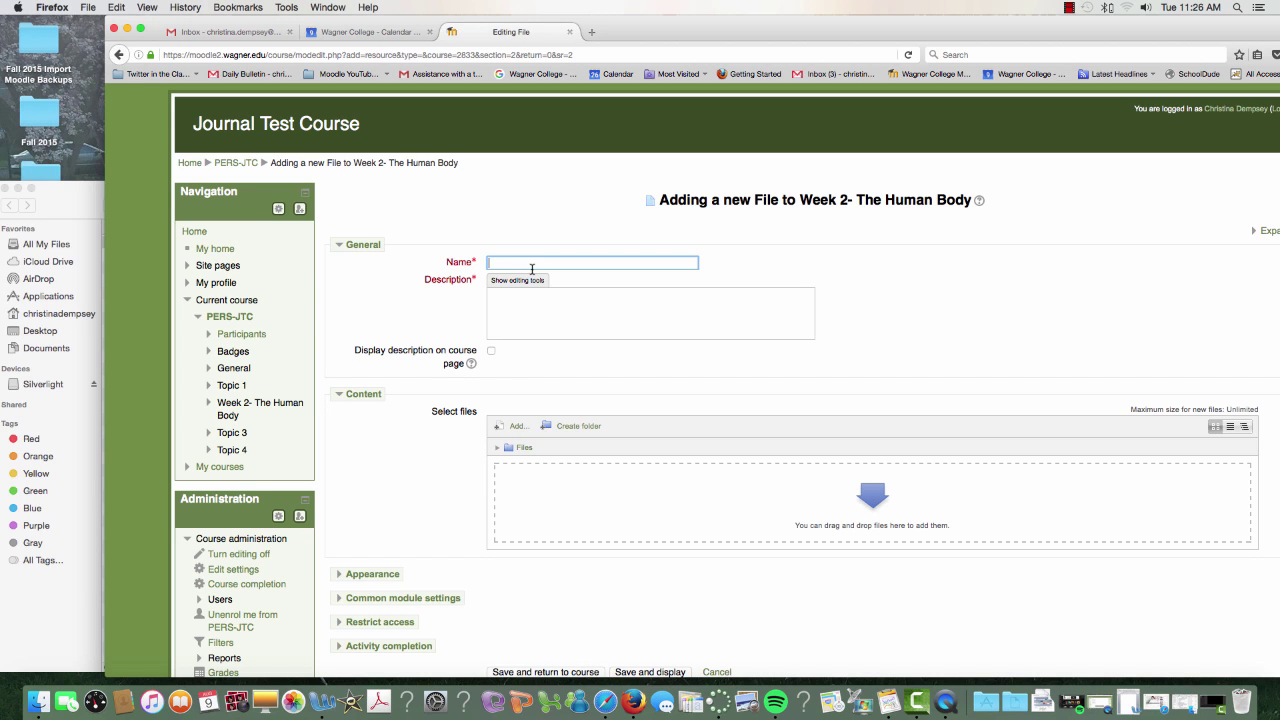
type("Syllabus")
left_click(545, 311)
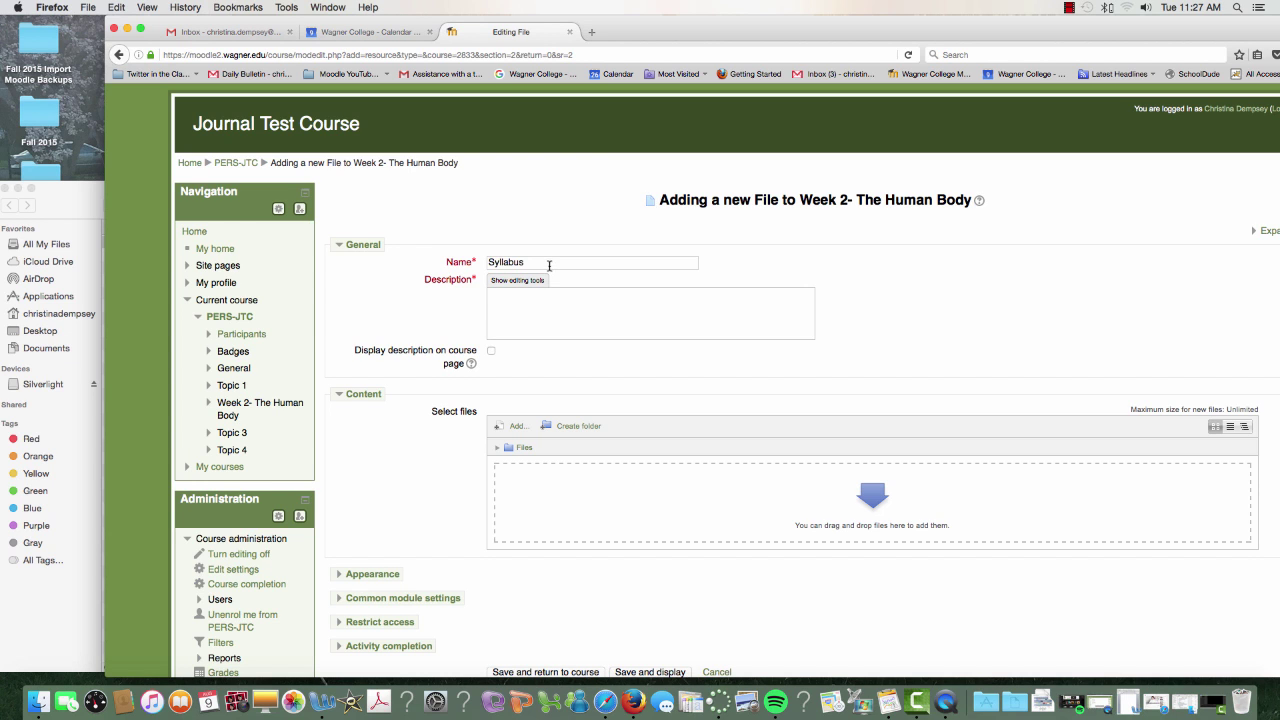
left_click_drag(549, 263, 490, 262)
left_click(557, 320)
key("super+v")
Step: Upload Intro to Moodle-Session 2.docx from the Documents folder as the content of the file resource
scroll(933, 398, "down", 1)
scroll(933, 398, "down", 1)
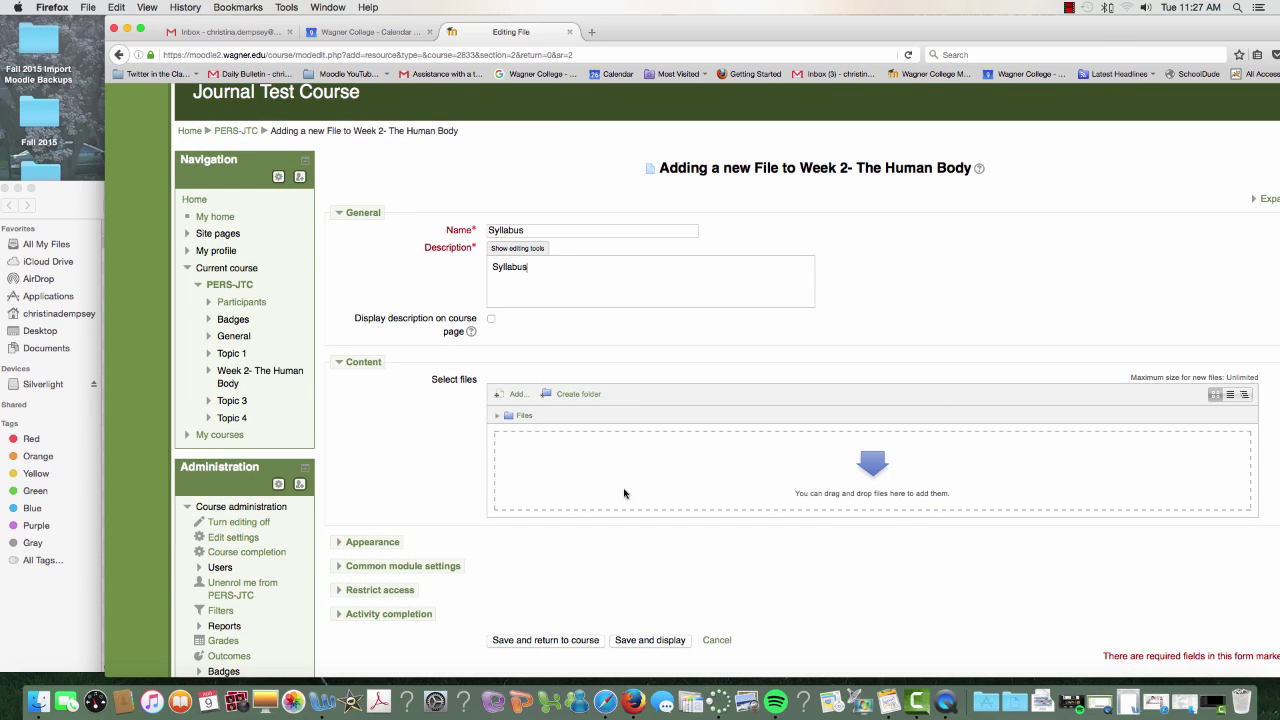
left_click(518, 396)
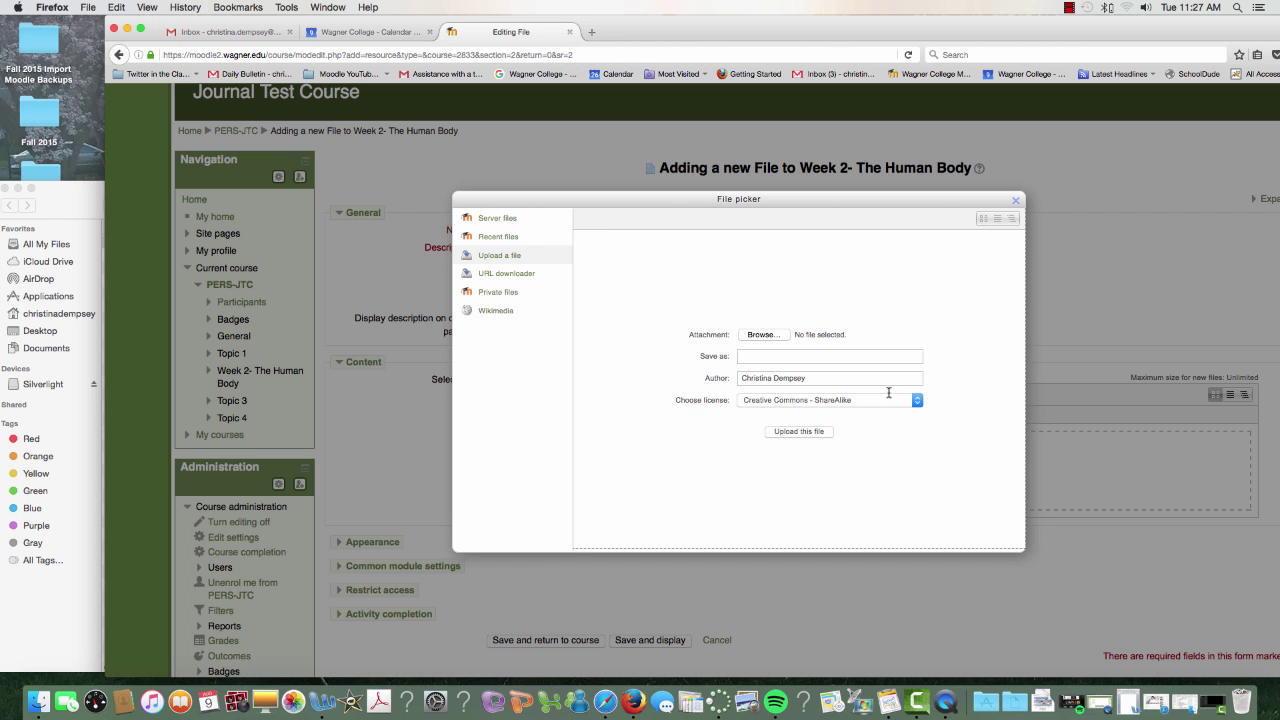
scroll(769, 340, "up", 1)
left_click(762, 345)
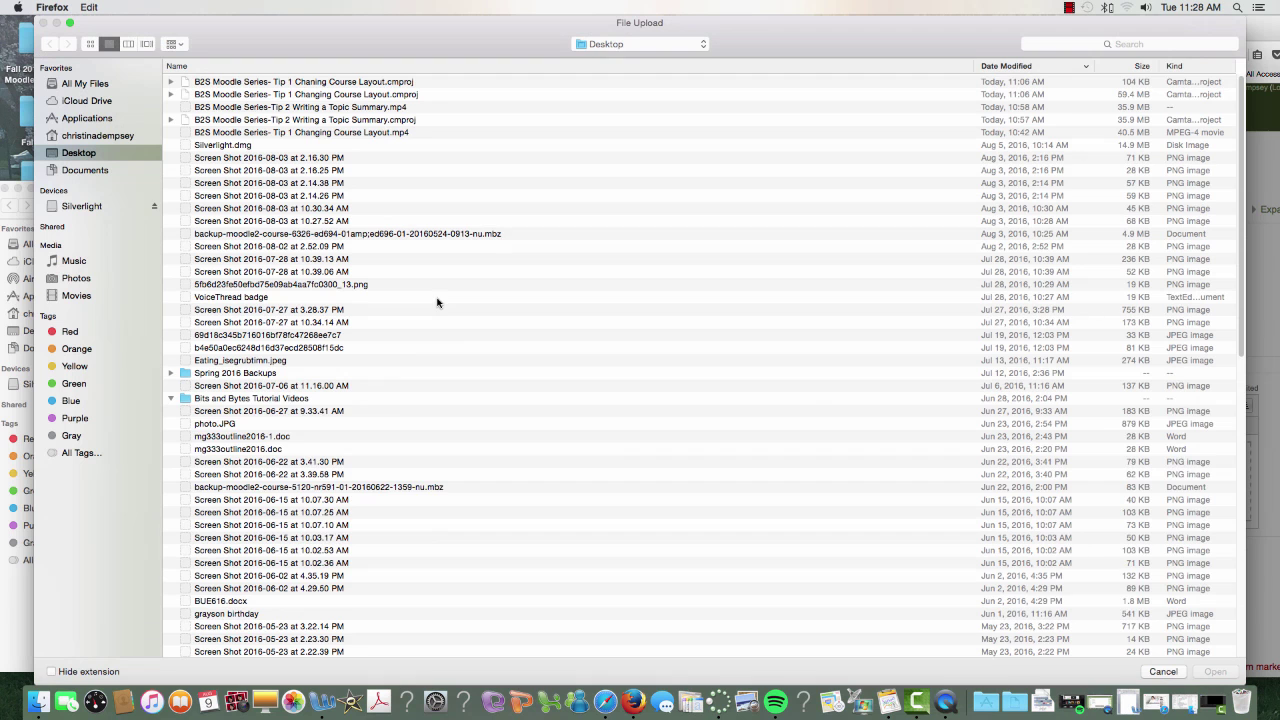
left_click(128, 171)
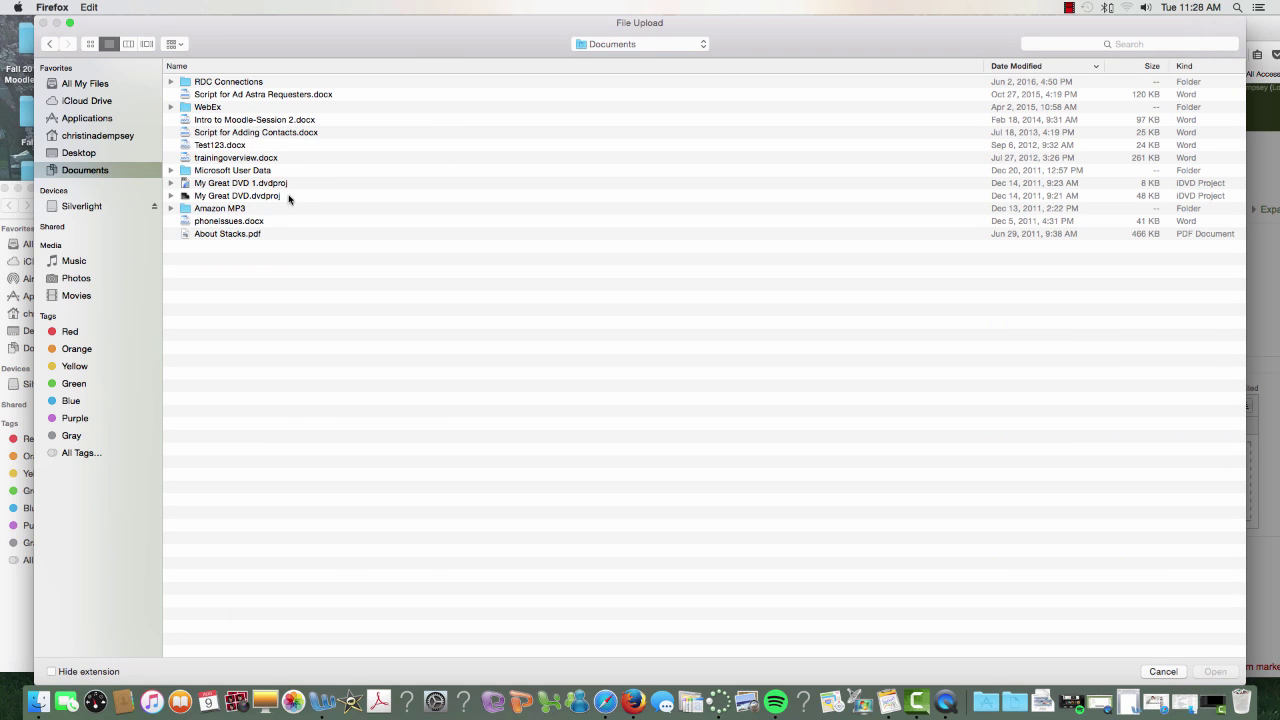
left_click(273, 121)
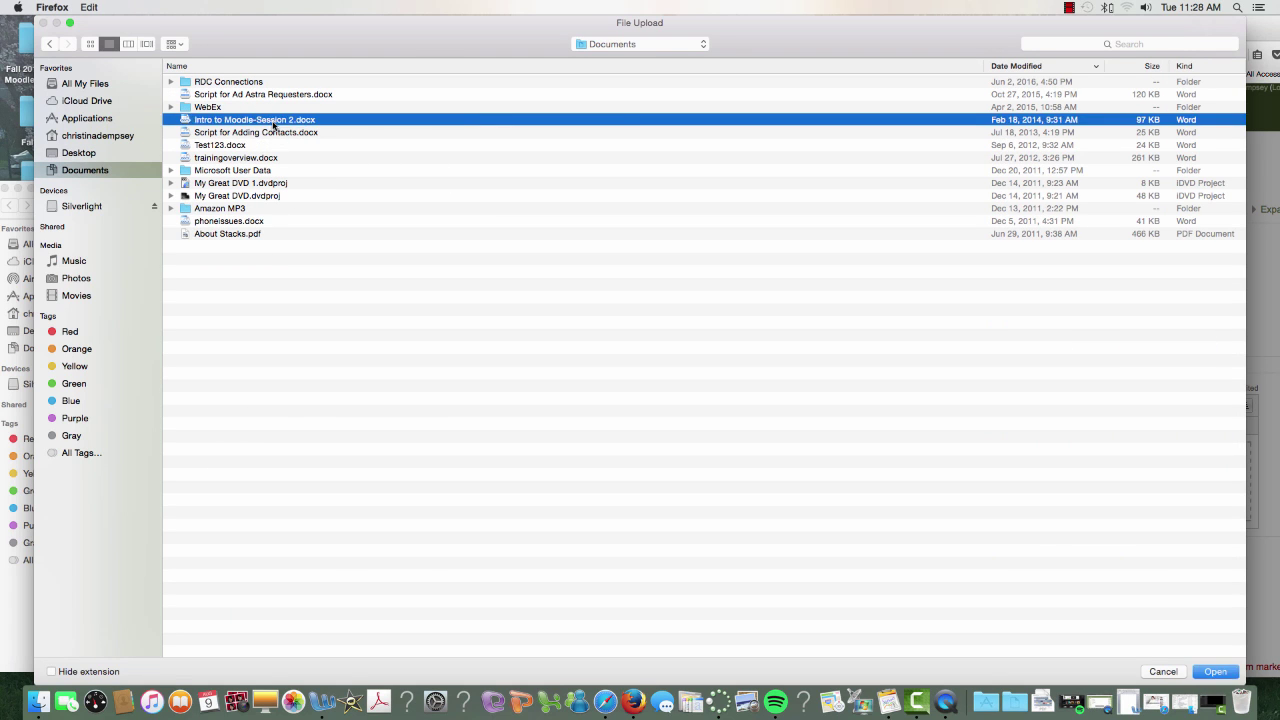
left_click(1205, 671)
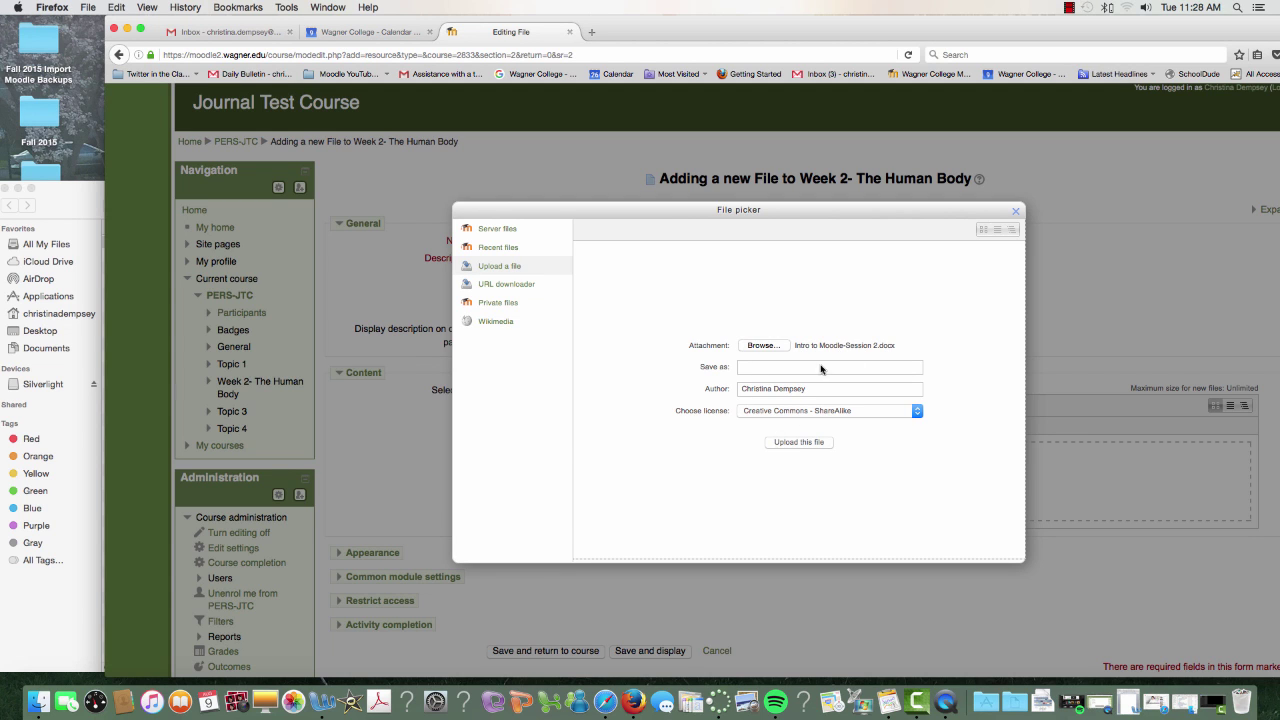
left_click(827, 441)
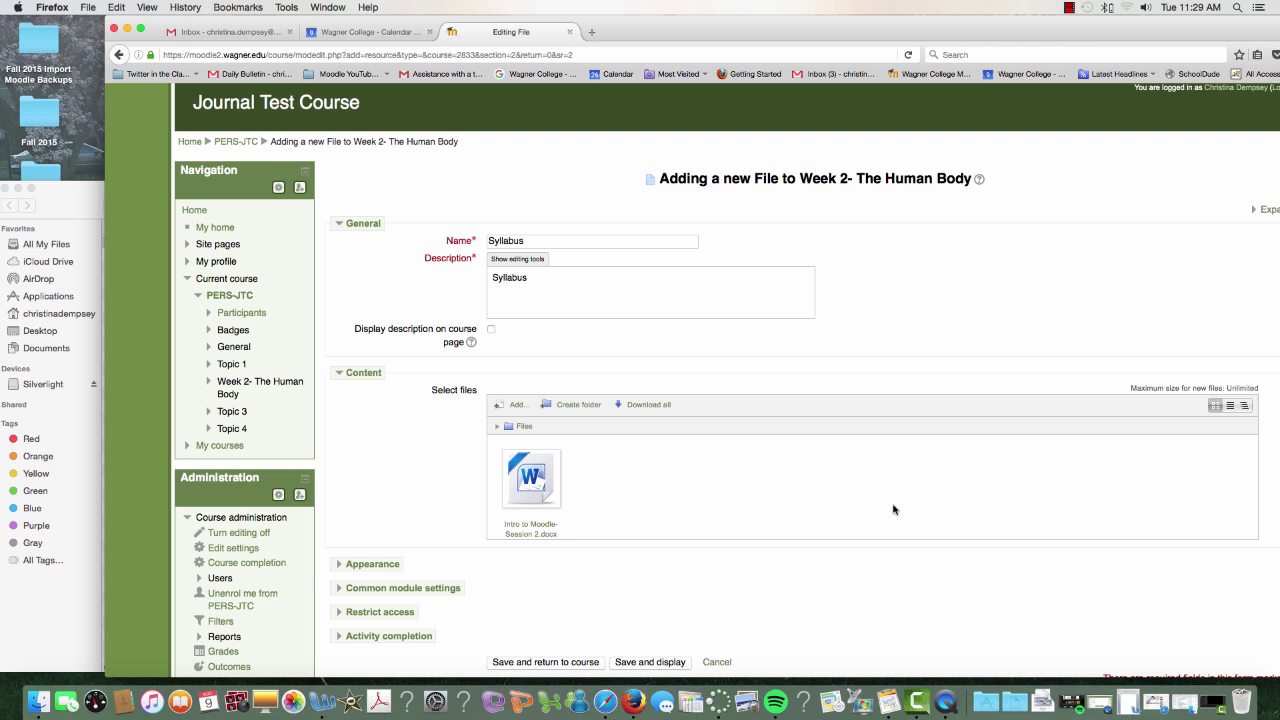
Step: Save the new Syllabus file resource and return to the course
scroll(556, 513, "down", 1)
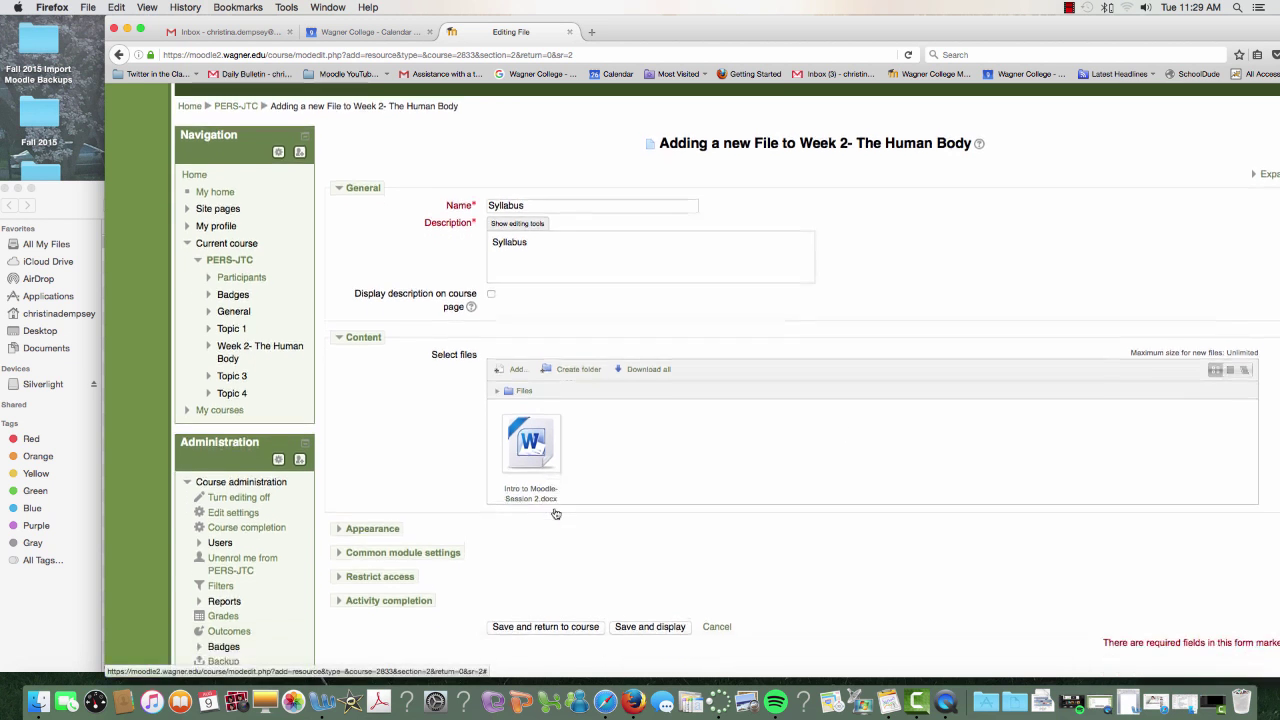
scroll(556, 513, "down", 3)
left_click(569, 503)
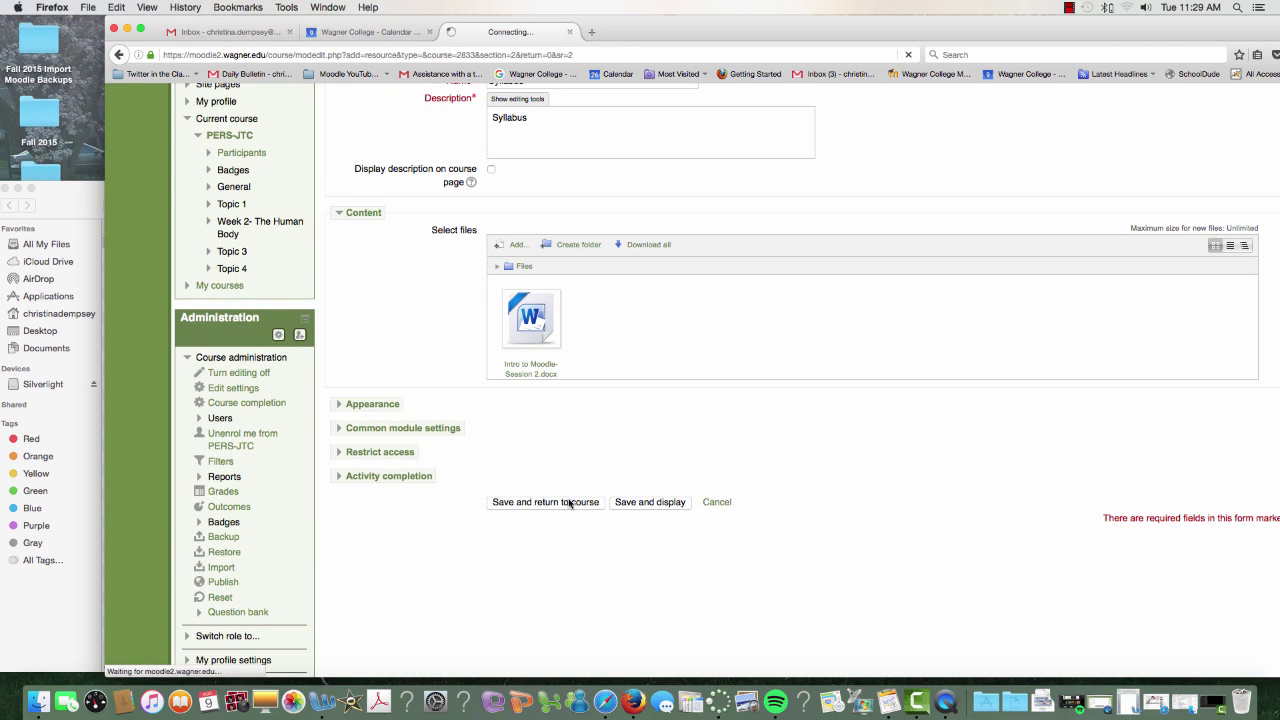